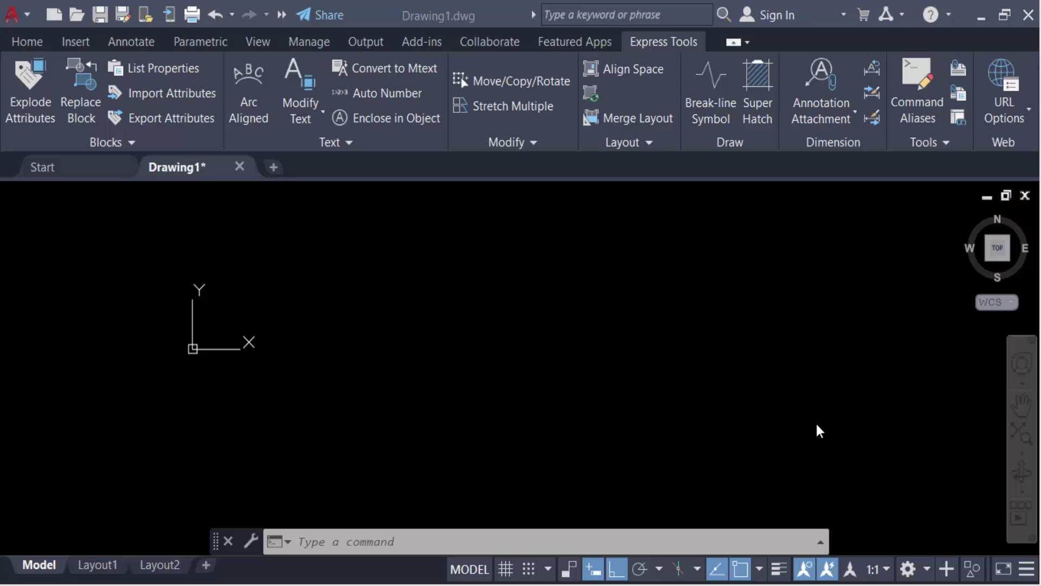
Place the single-line text 'easy' with default height and rotation
left_click(36, 47)
left_click(363, 115)
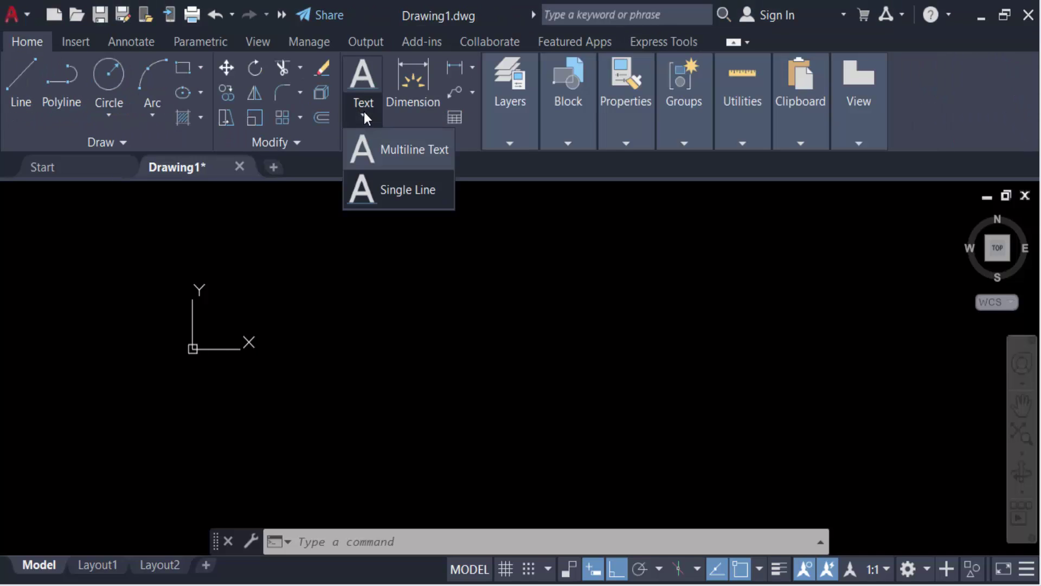
left_click(495, 332)
left_click(666, 336)
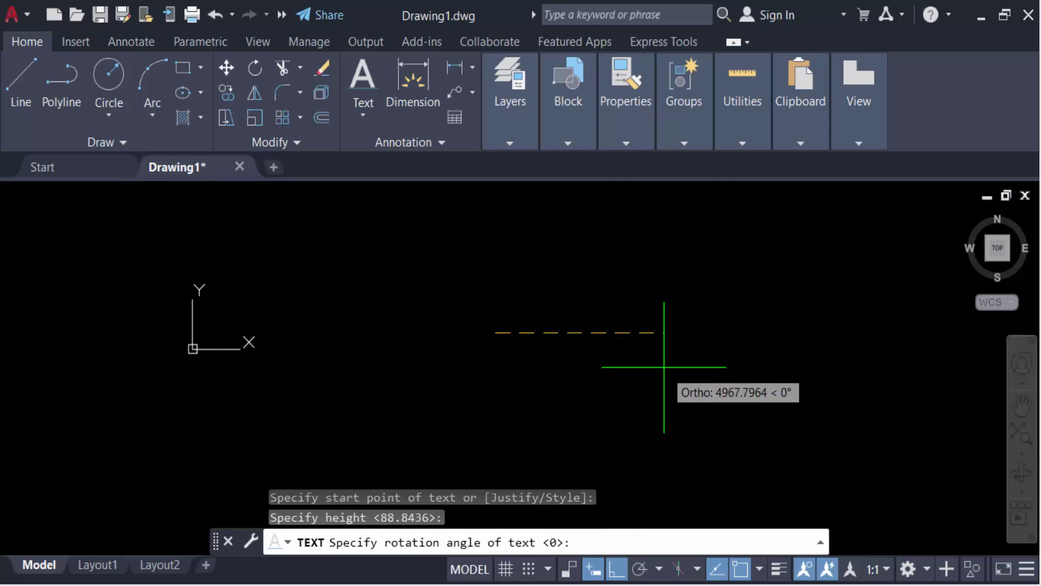
key("Return")
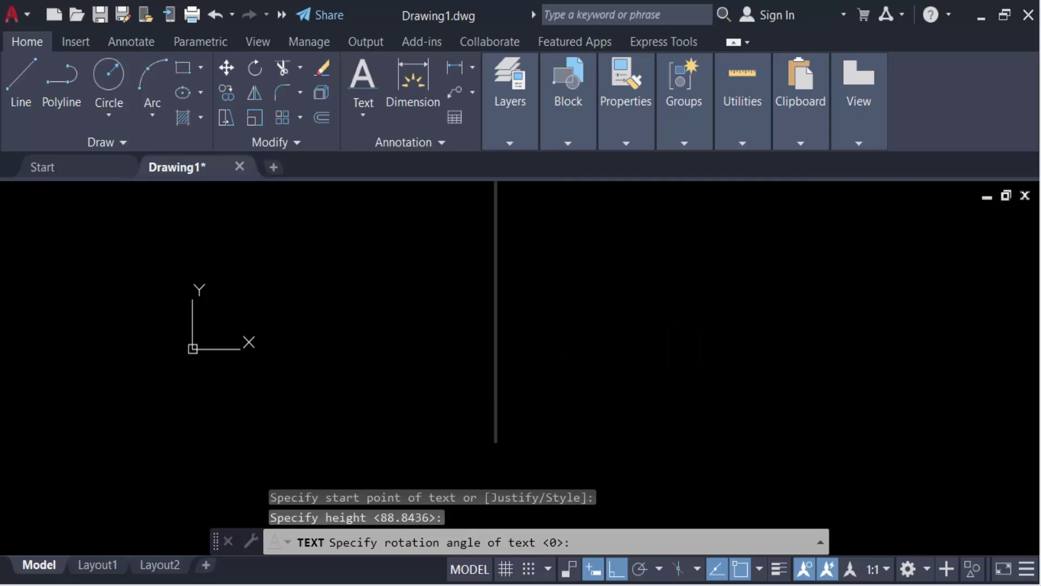
type("easy")
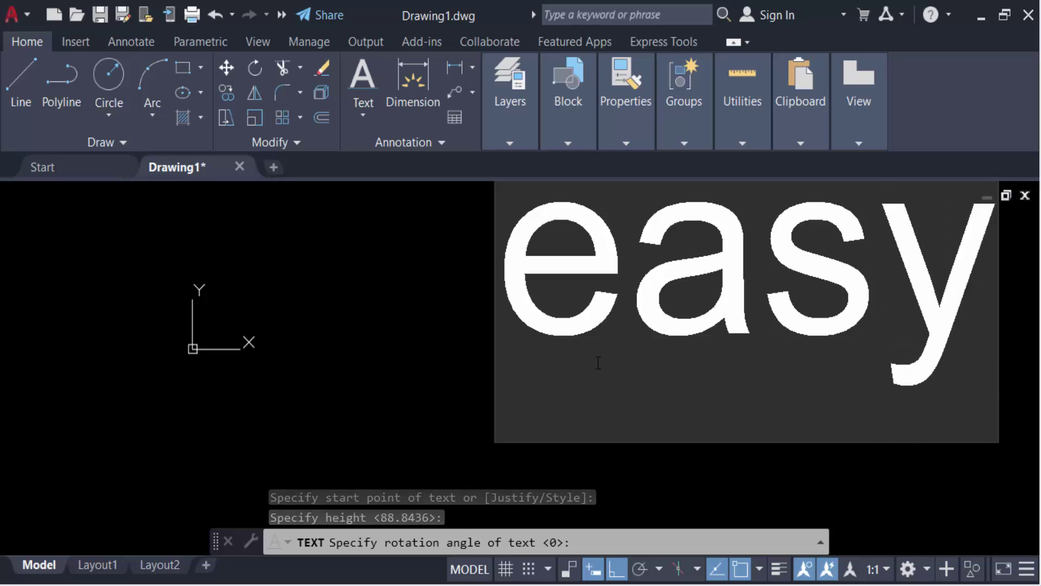
key("Return")
key("Return")
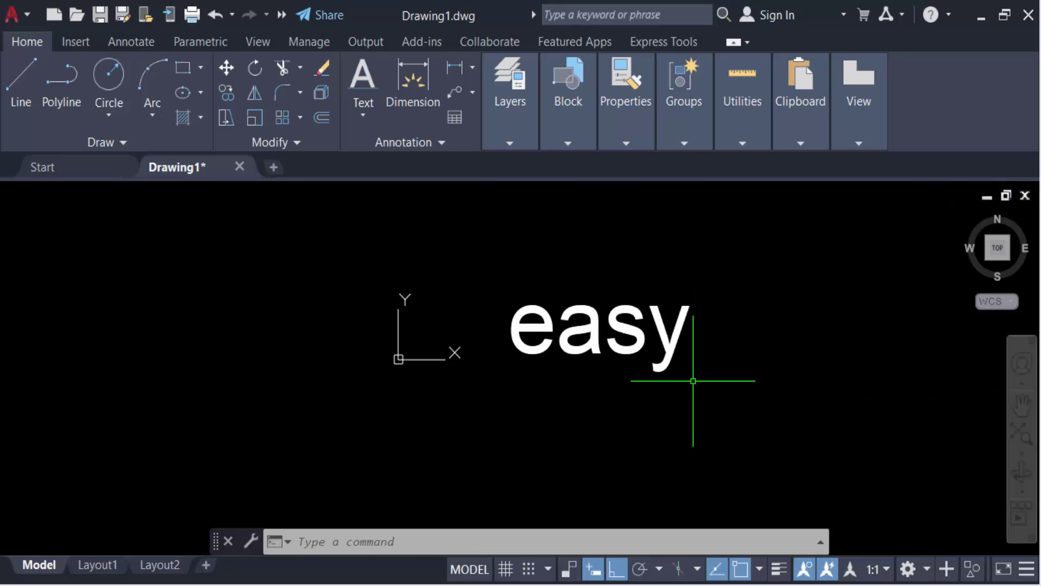
key("Escape")
key("Escape")
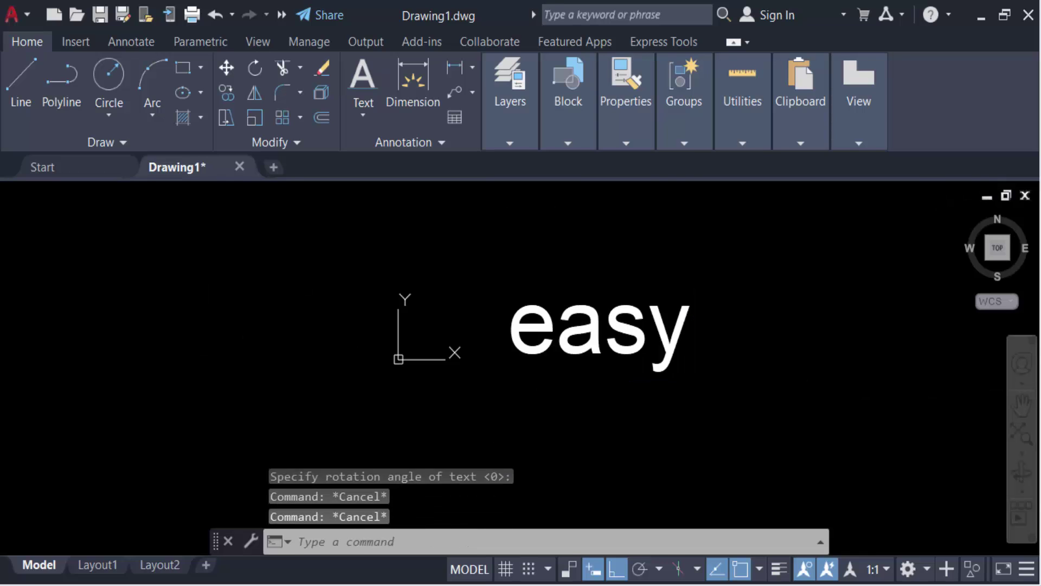
key("Escape")
type("l")
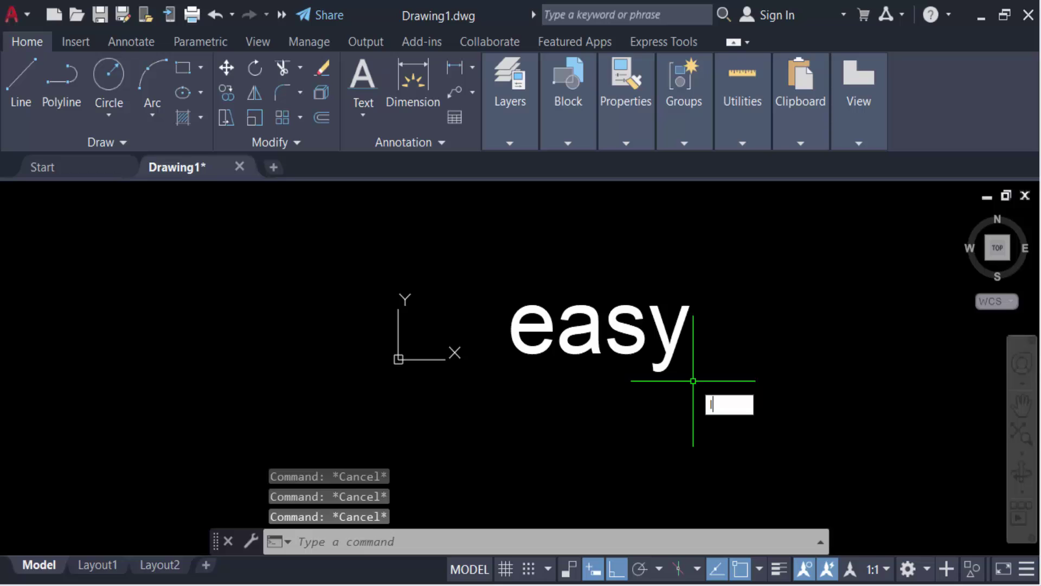
Draw horizontal lines on the left and right of 'easy'
key("Return")
left_click(694, 355)
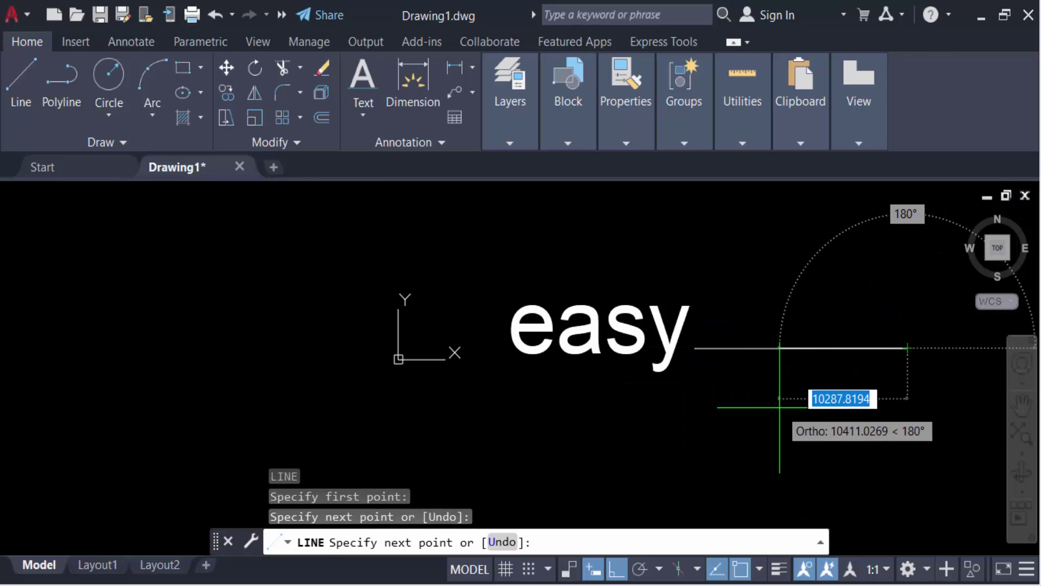
key("Return")
key("Return")
key("Return")
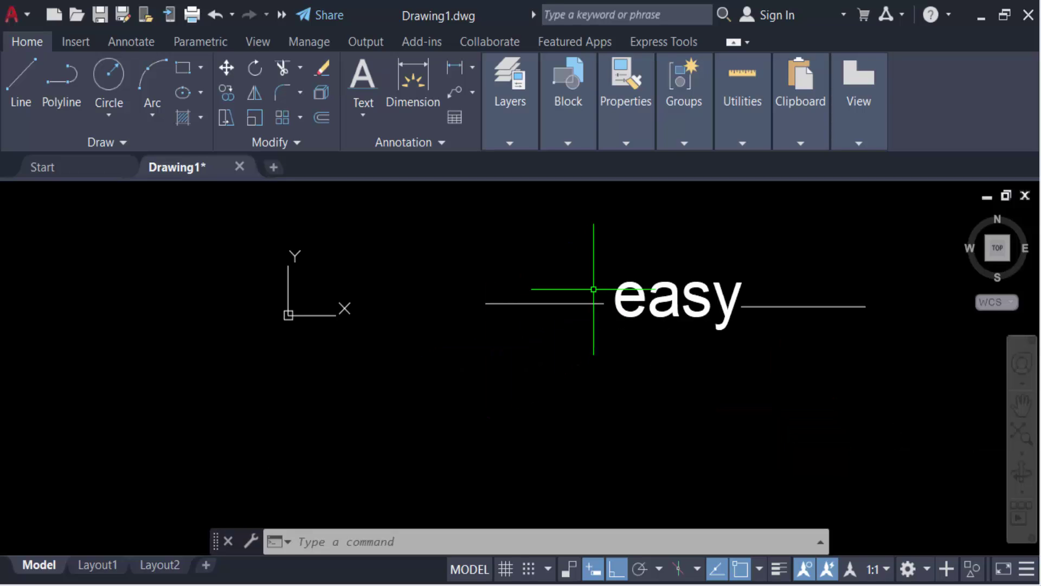
Start Express Tools Make Linetype and save the linetype file as new2
left_click(646, 42)
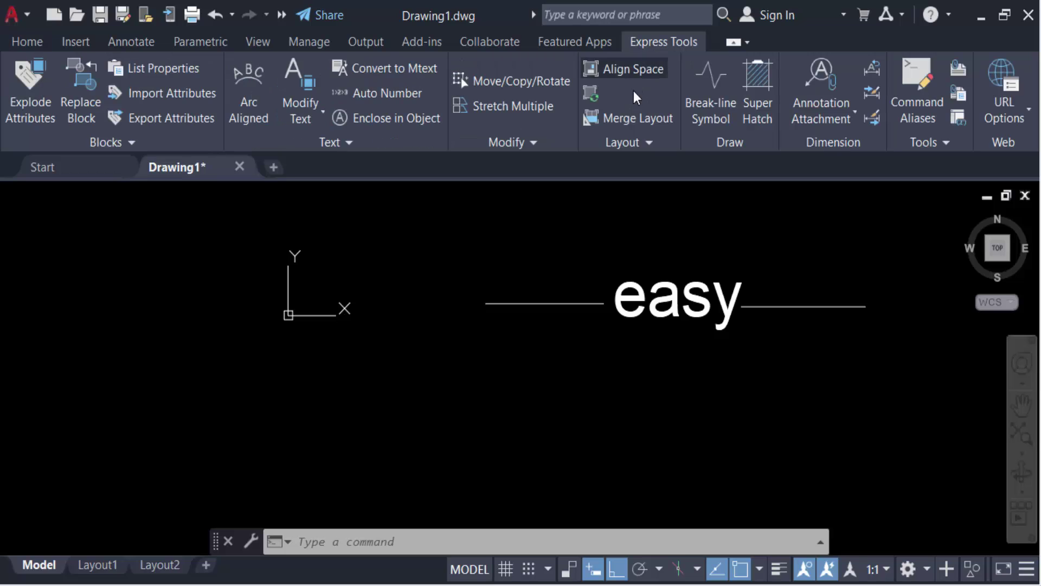
left_click(926, 148)
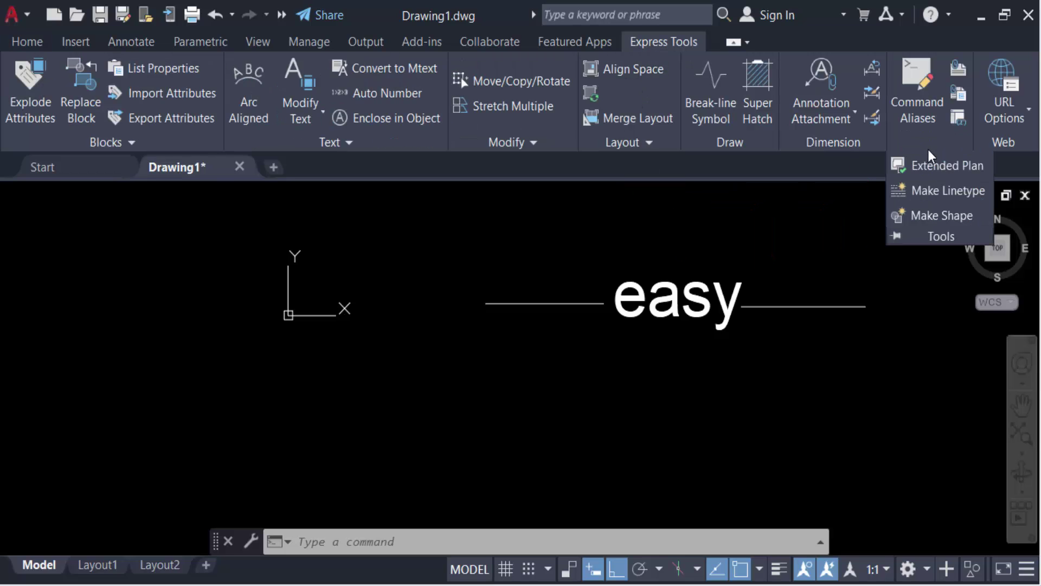
left_click(939, 192)
type("new")
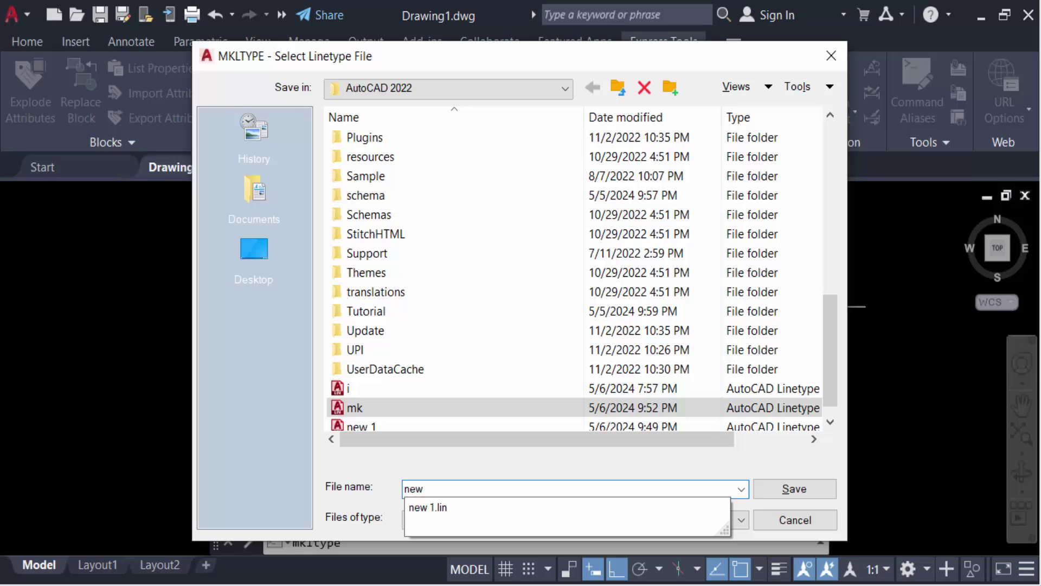
type("2")
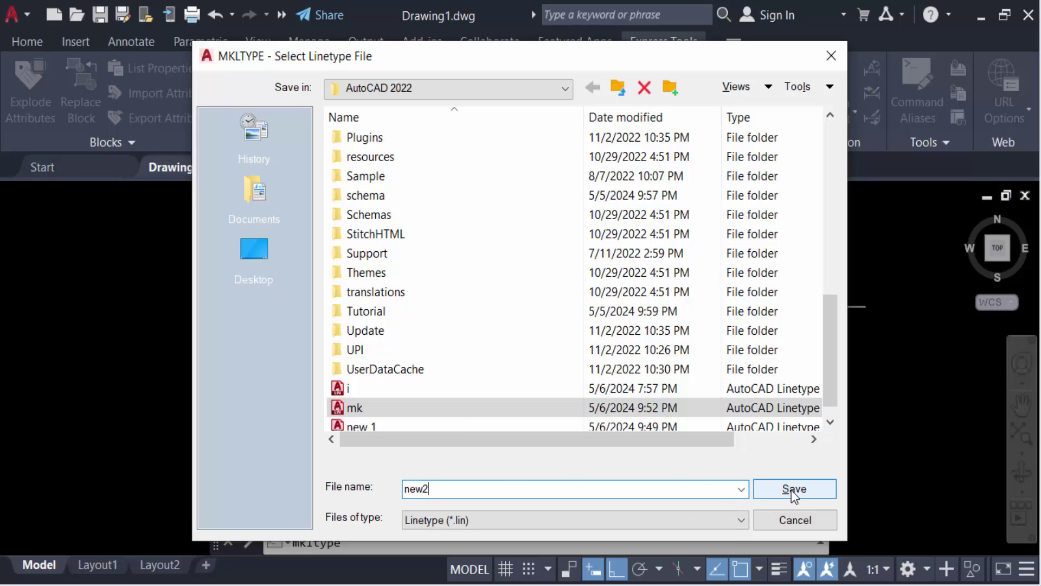
left_click(792, 491)
left_click(583, 541)
type("n")
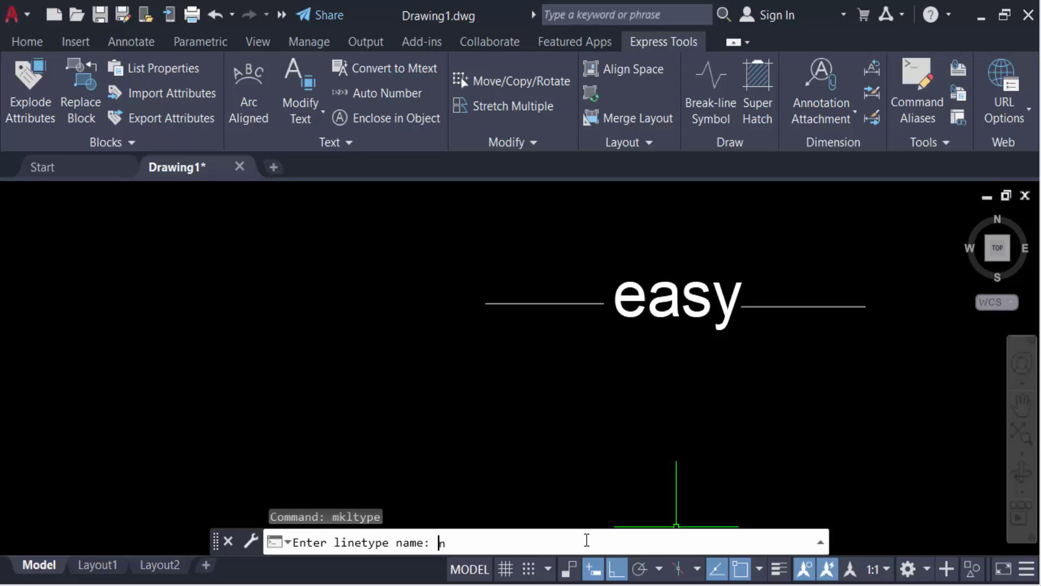
type("ew2")
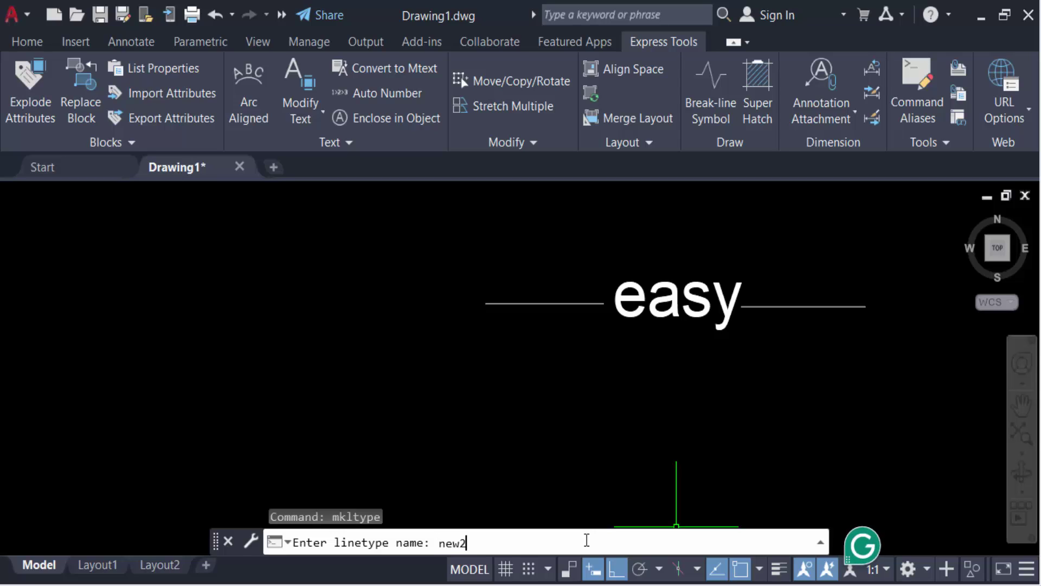
Define linetype new2 ('new') from both line endpoints, then select the text and lines
key("Return")
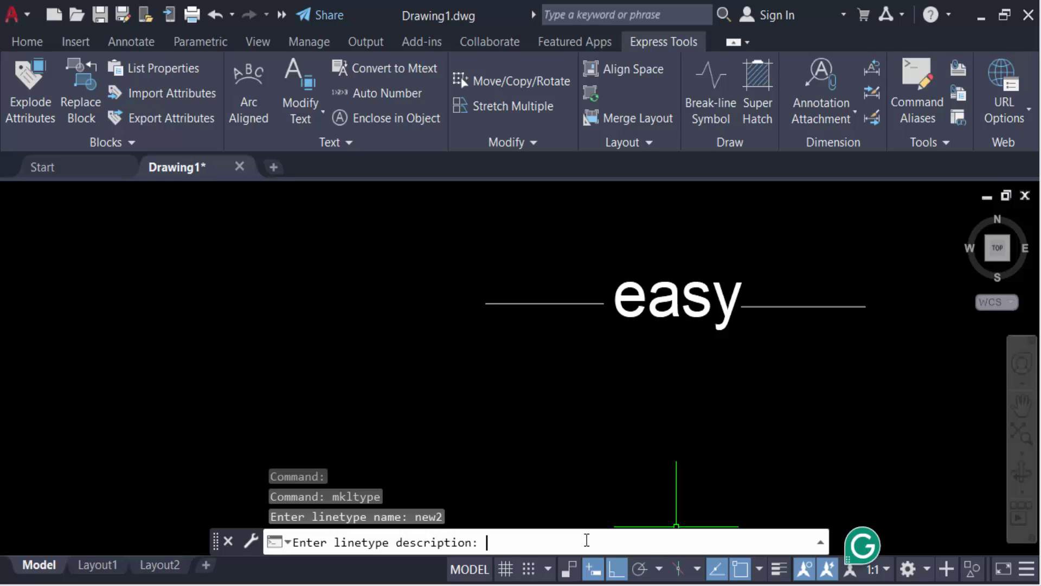
type("new")
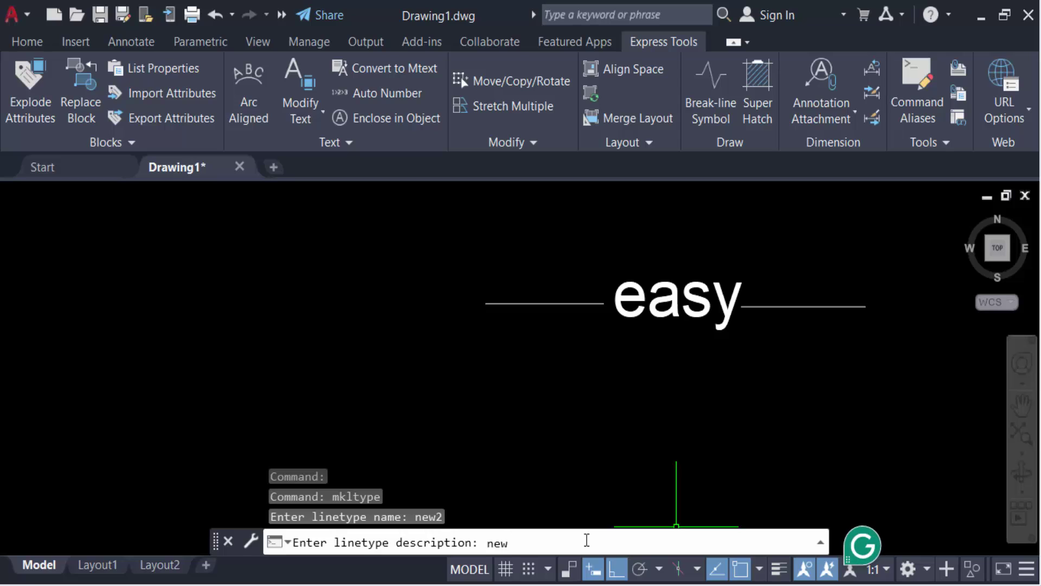
key("Return")
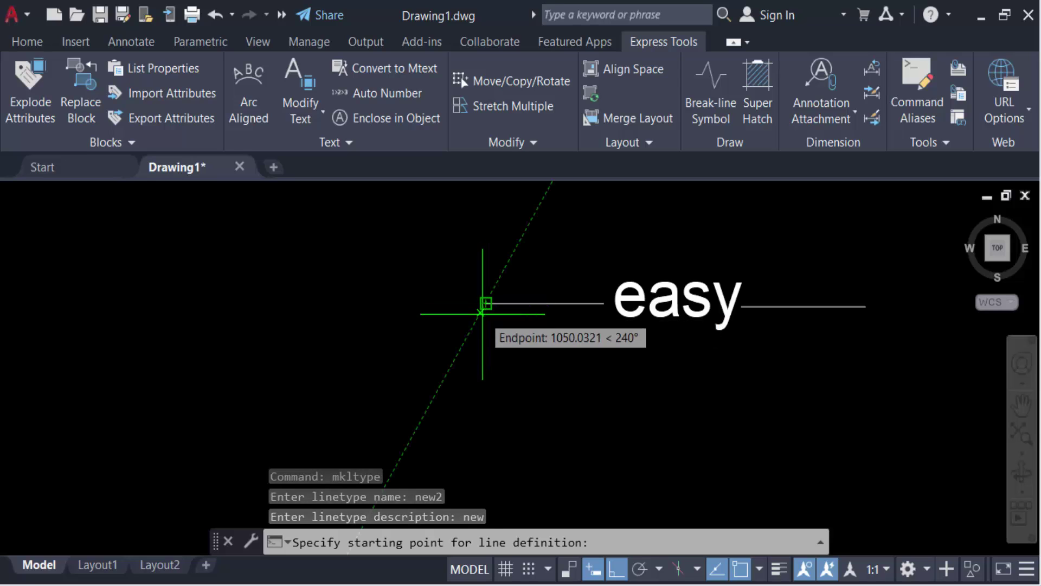
left_click(486, 303)
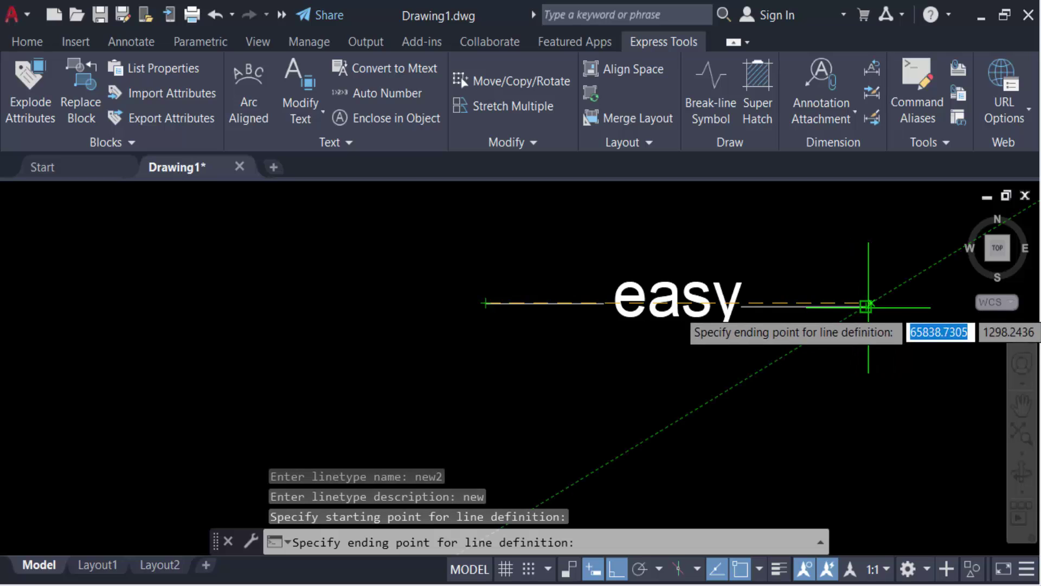
left_click(858, 310)
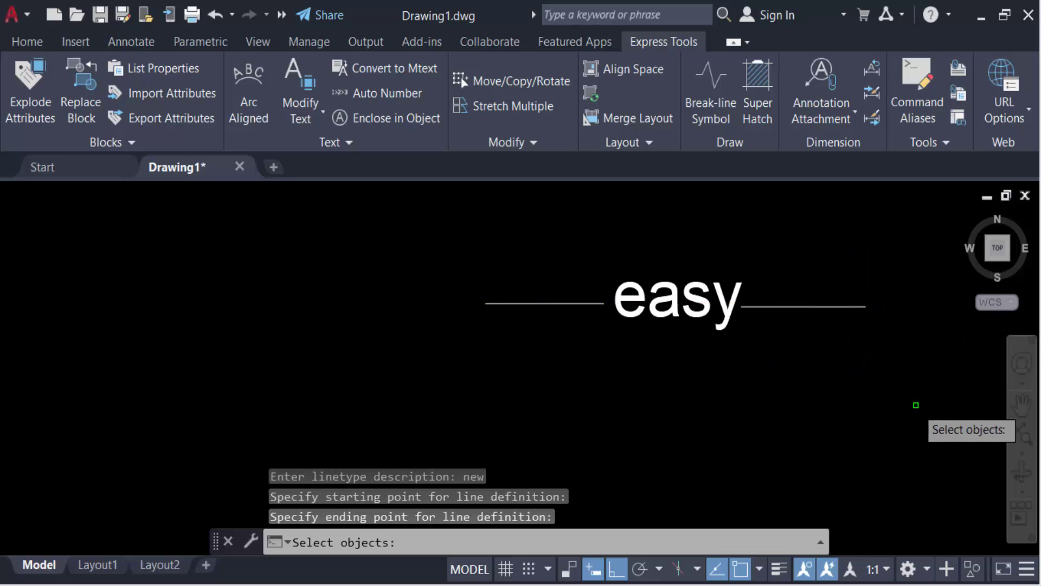
left_click(923, 412)
left_click(432, 243)
key("Escape")
key("Escape")
key("Escape")
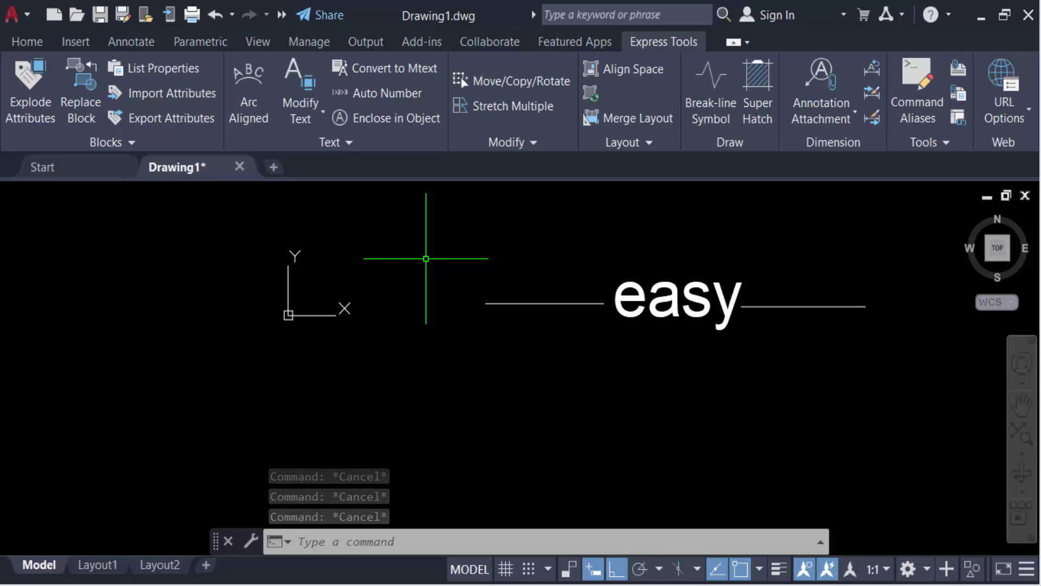
key("Escape")
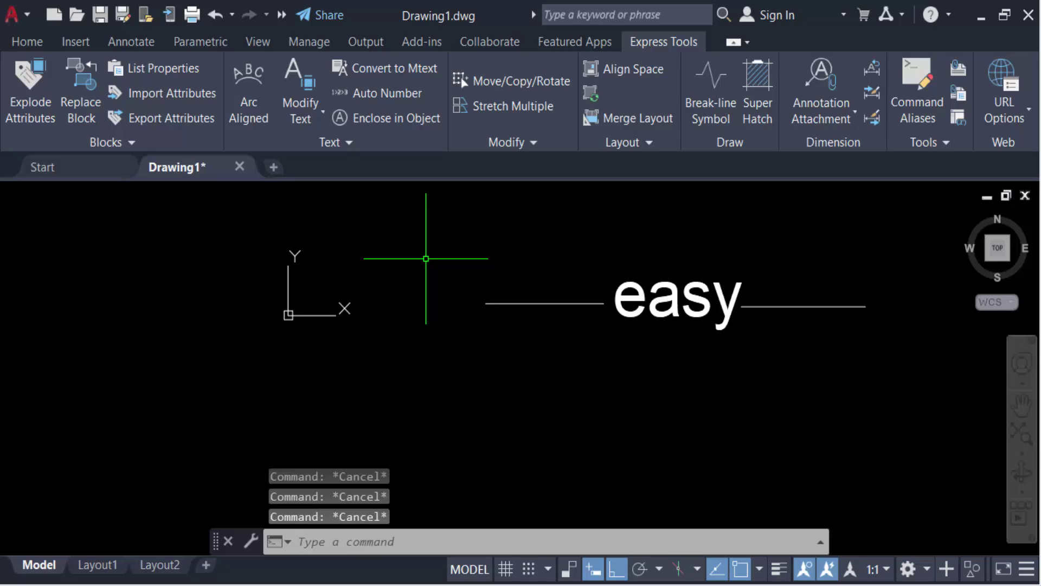
type("e")
key("Return")
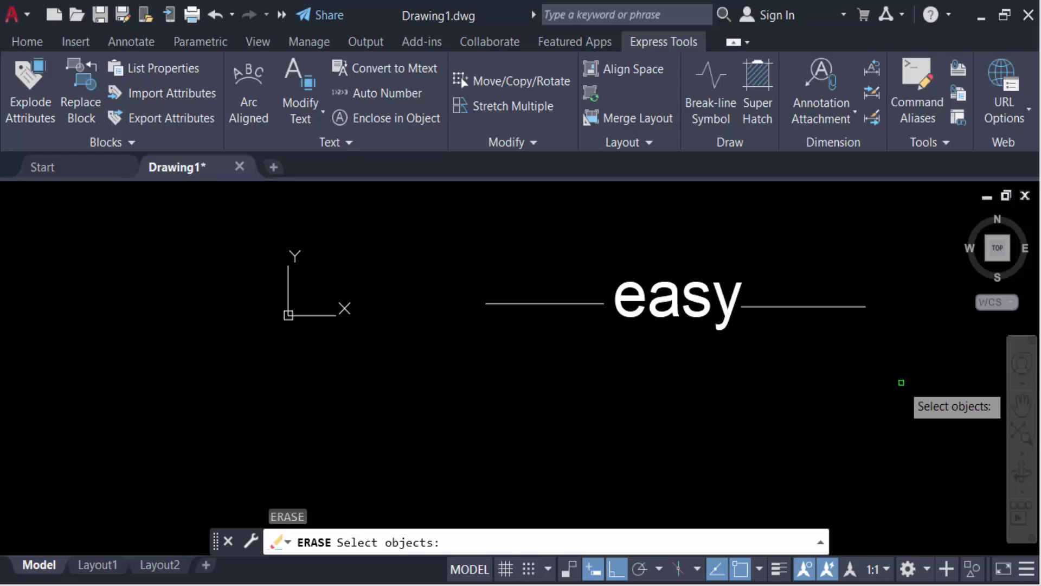
Erase the 'easy' text and its two side lines
left_click(901, 382)
left_click(423, 234)
key("Return")
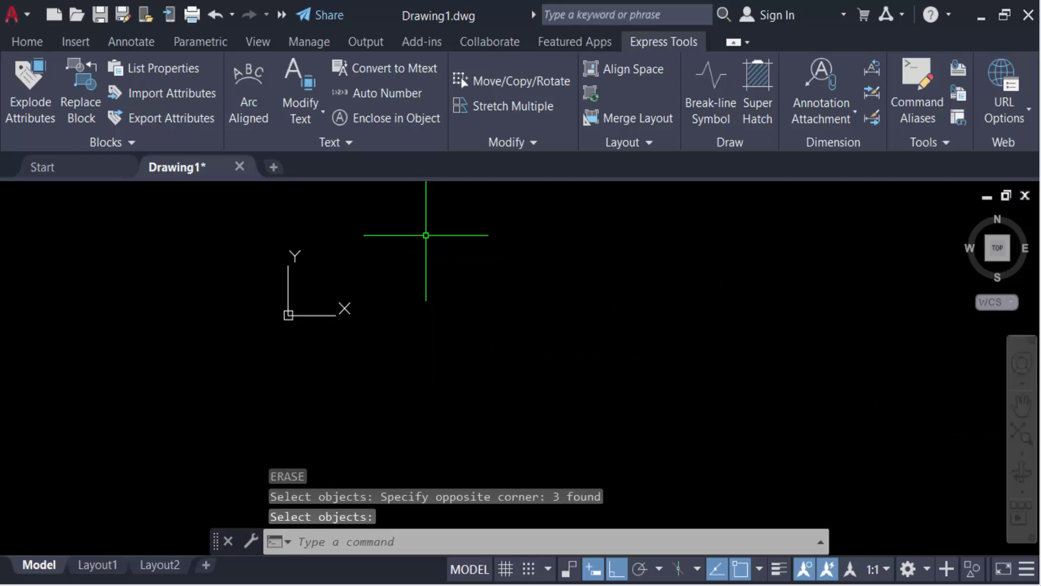
key("Escape")
key("Escape")
type("c")
Draw a circle in the drawing
key("Return")
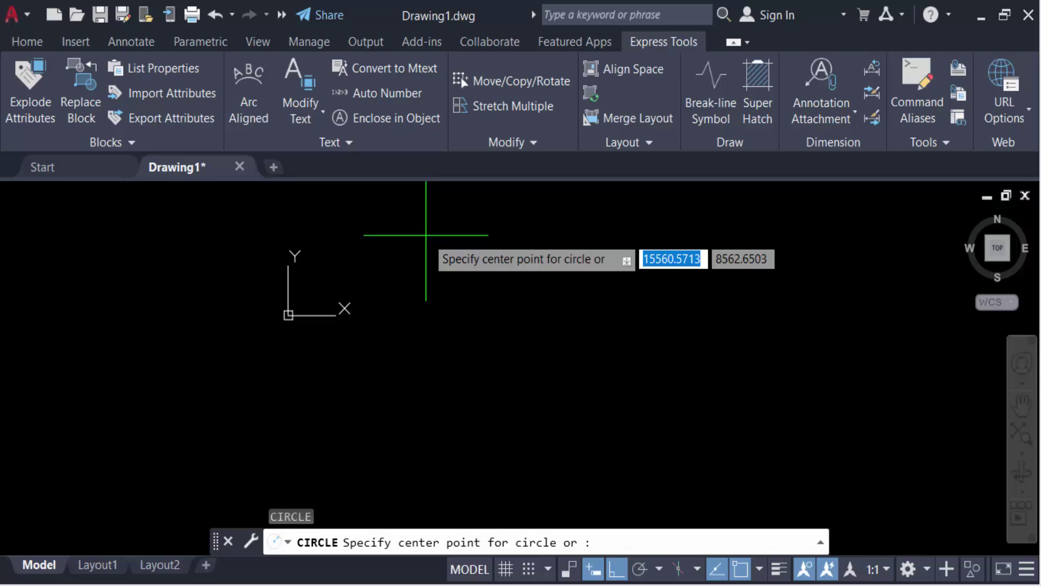
left_click(627, 273)
scroll(664, 394, "down", 5)
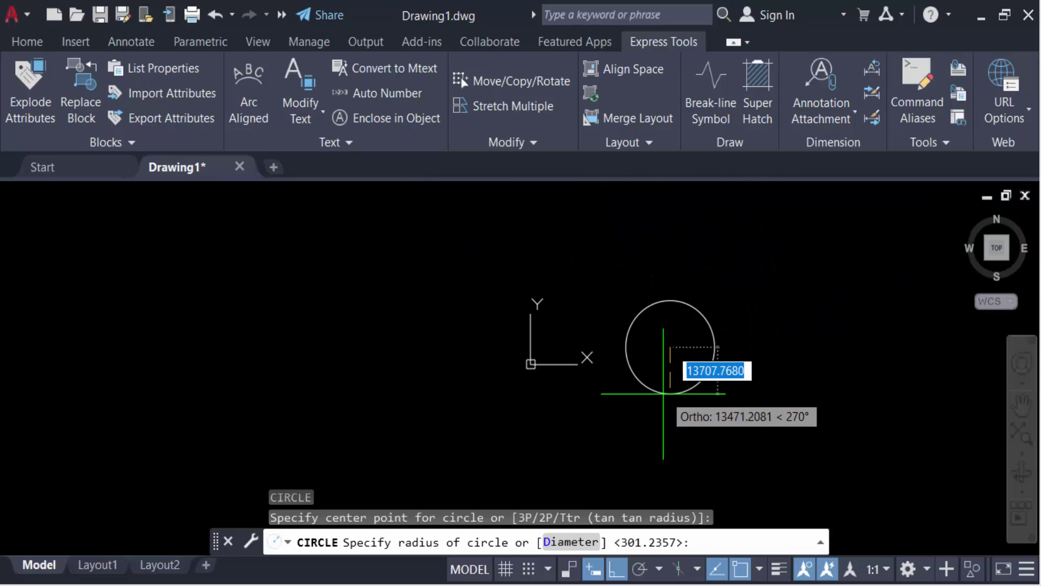
left_click(646, 423)
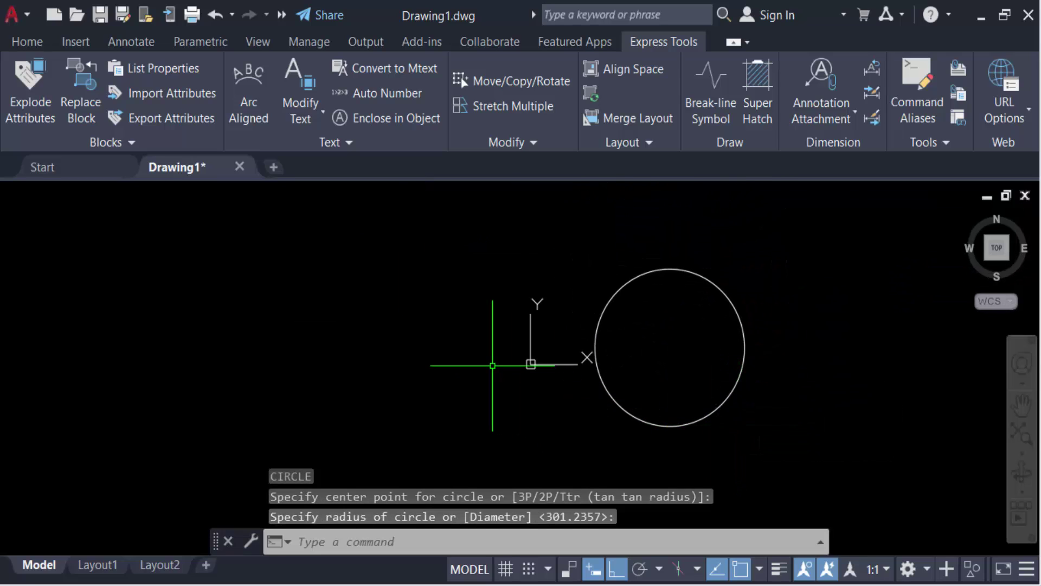
key("Escape")
key("Escape")
type("CH")
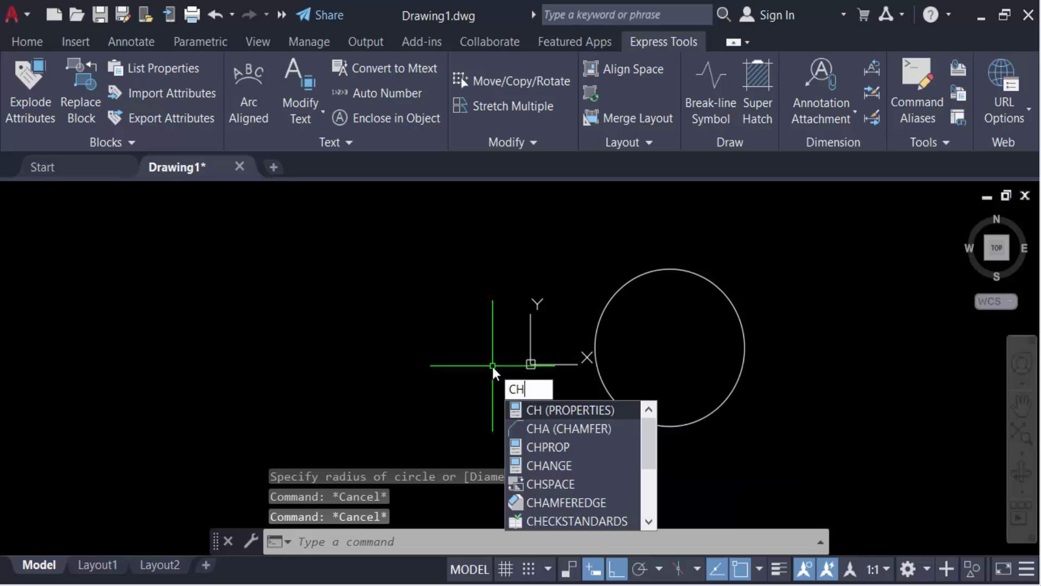
Give the circle the custom 'easy' linetype in Properties
key("Return")
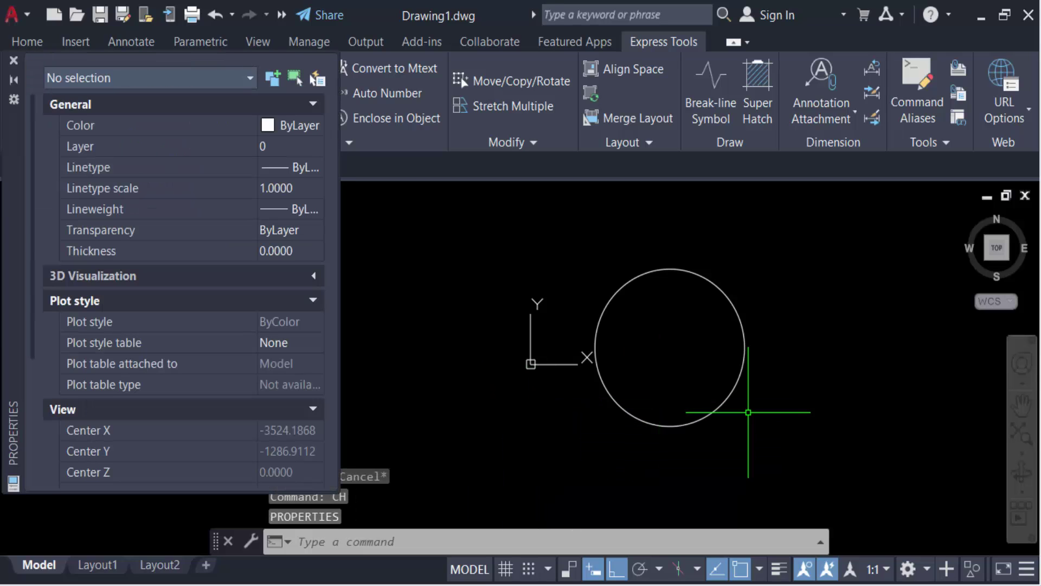
left_click(594, 348)
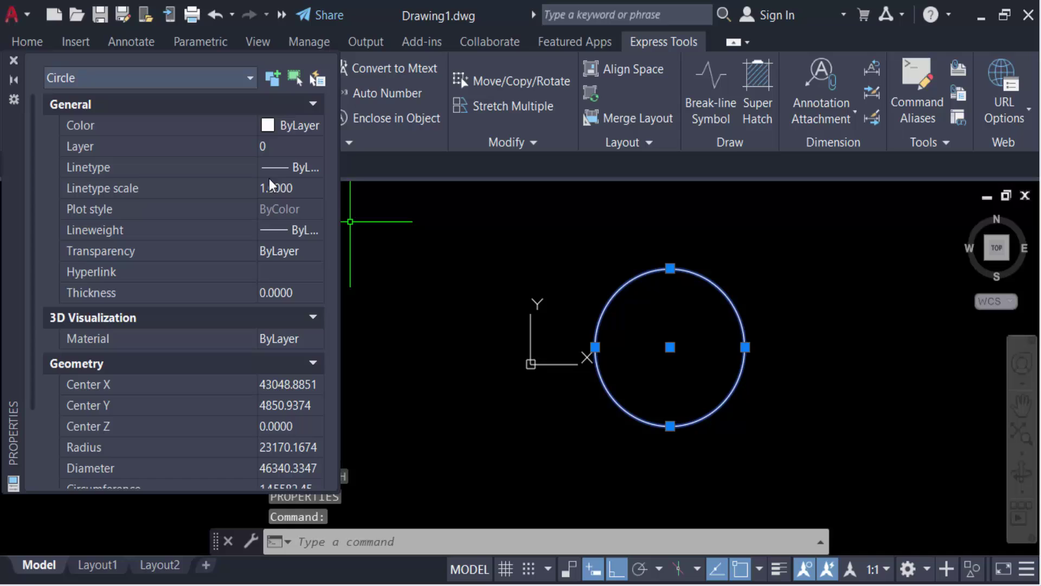
left_click(295, 167)
left_click(313, 167)
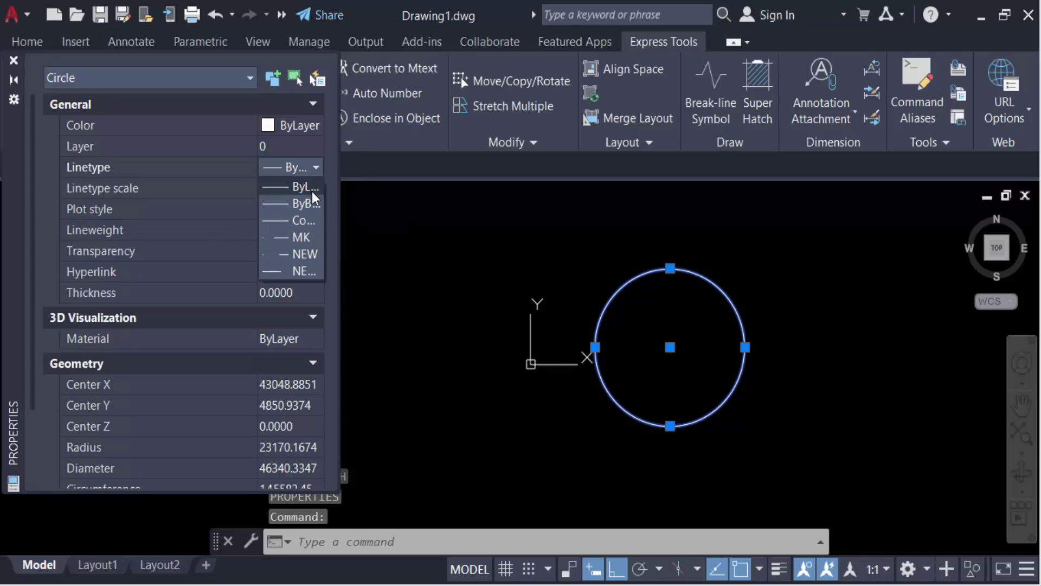
left_click(308, 270)
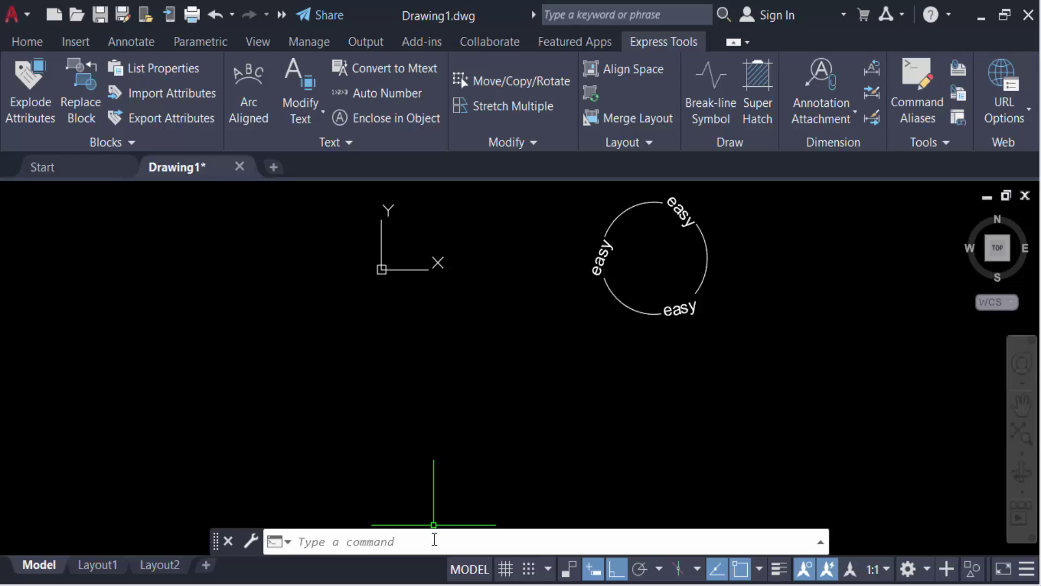
Draw two horizontal lines below the circle
left_click(434, 539)
key("Return")
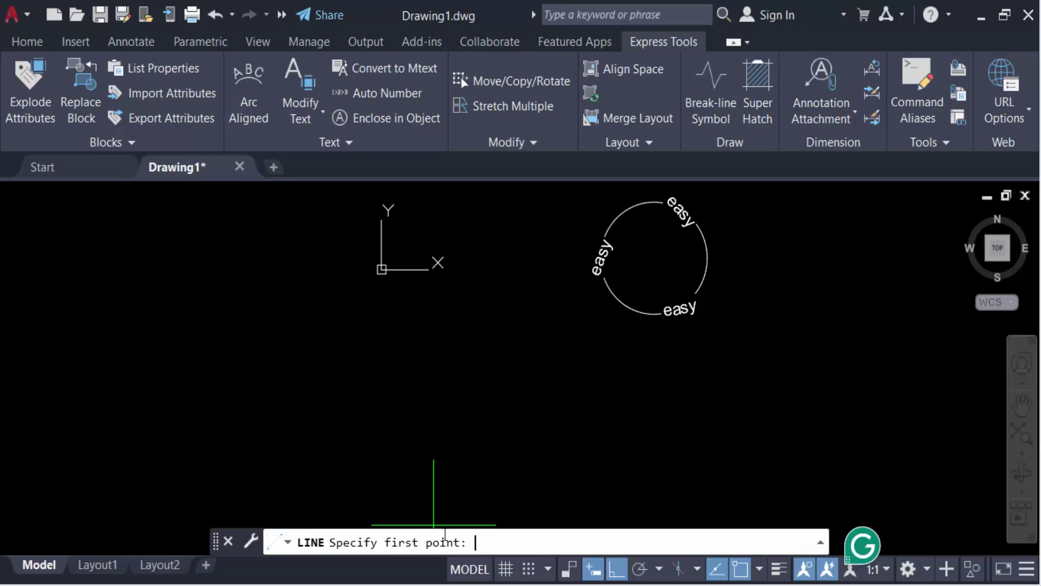
left_click(538, 384)
left_click(853, 396)
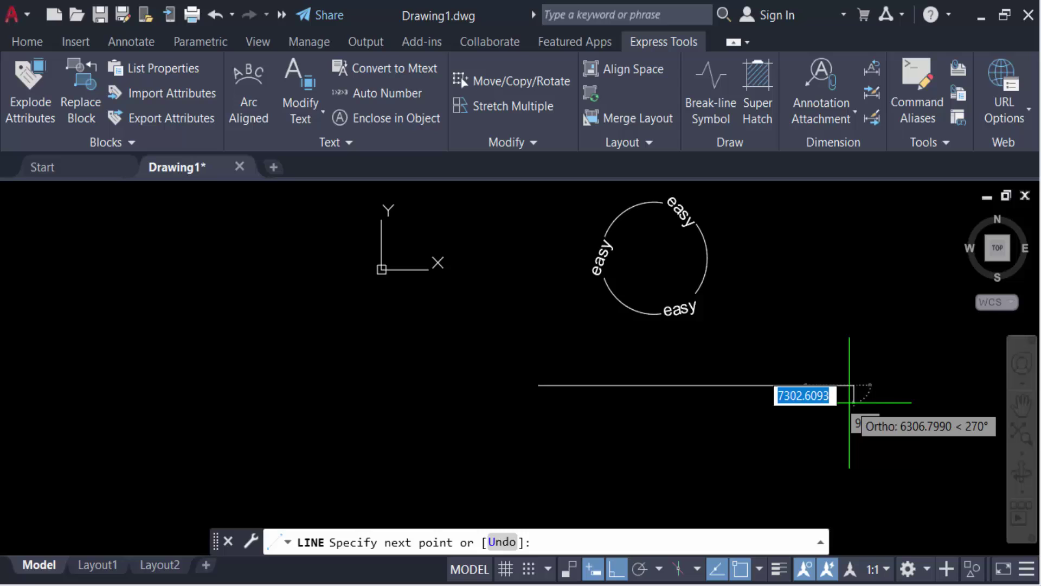
key("Escape")
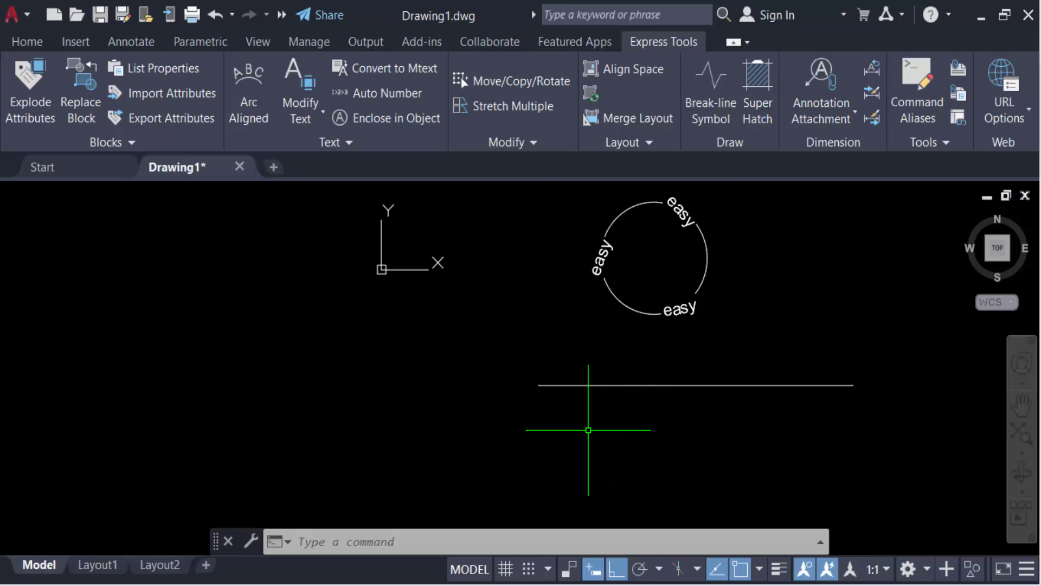
key("Return")
left_click(543, 423)
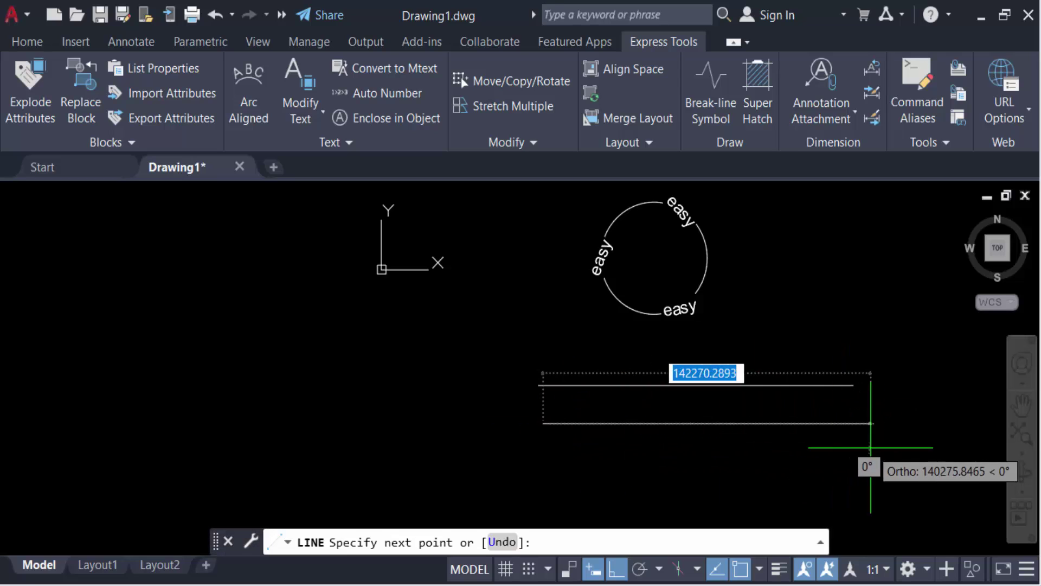
left_click(958, 423)
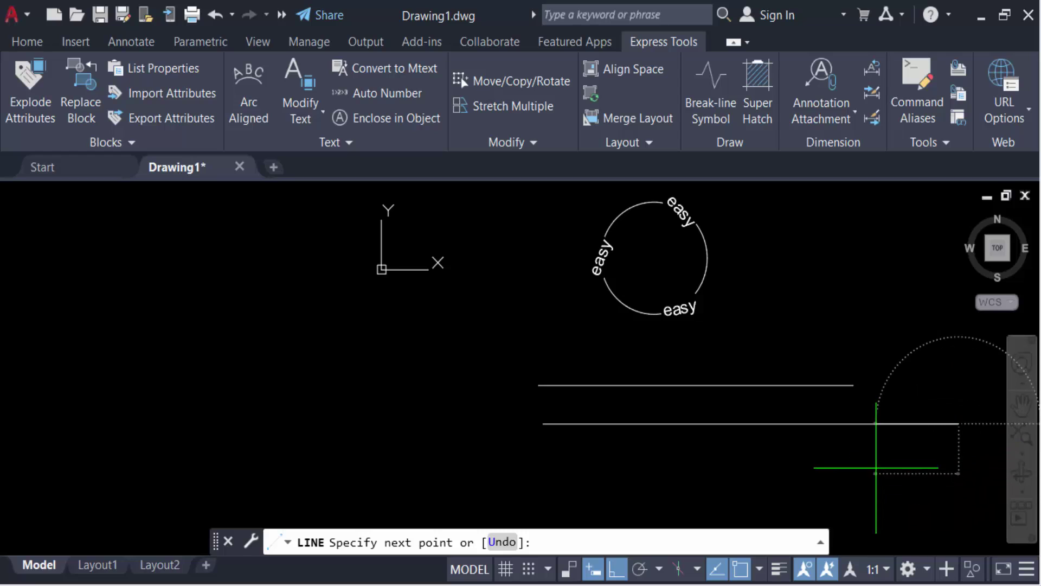
key("Escape")
scroll(455, 366, "down", 2)
scroll(673, 408, "up", 2)
scroll(673, 407, "up", 1)
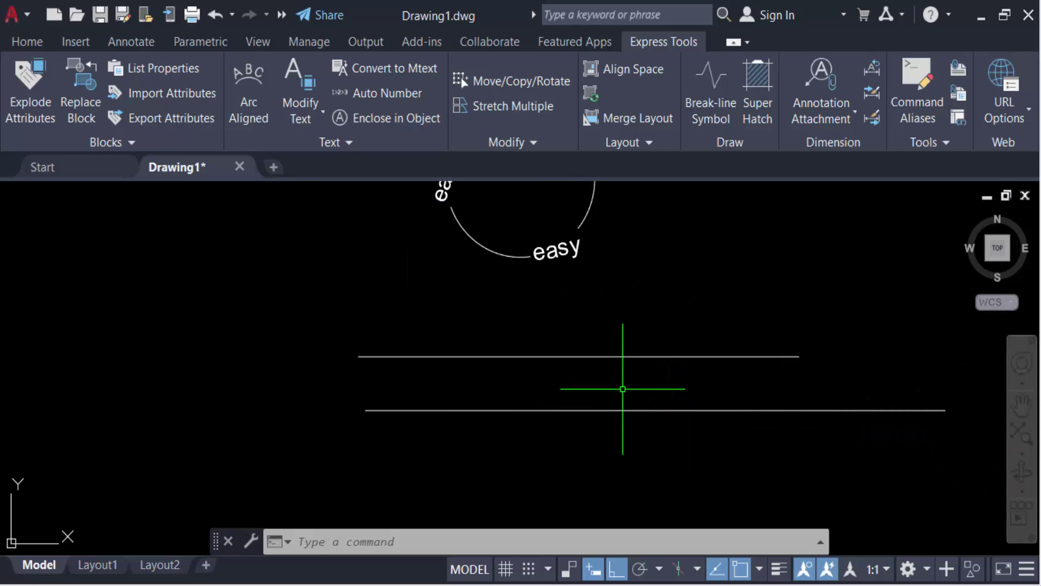
Give both lines the custom 'easy' linetype in Properties
left_click(686, 442)
left_click(579, 322)
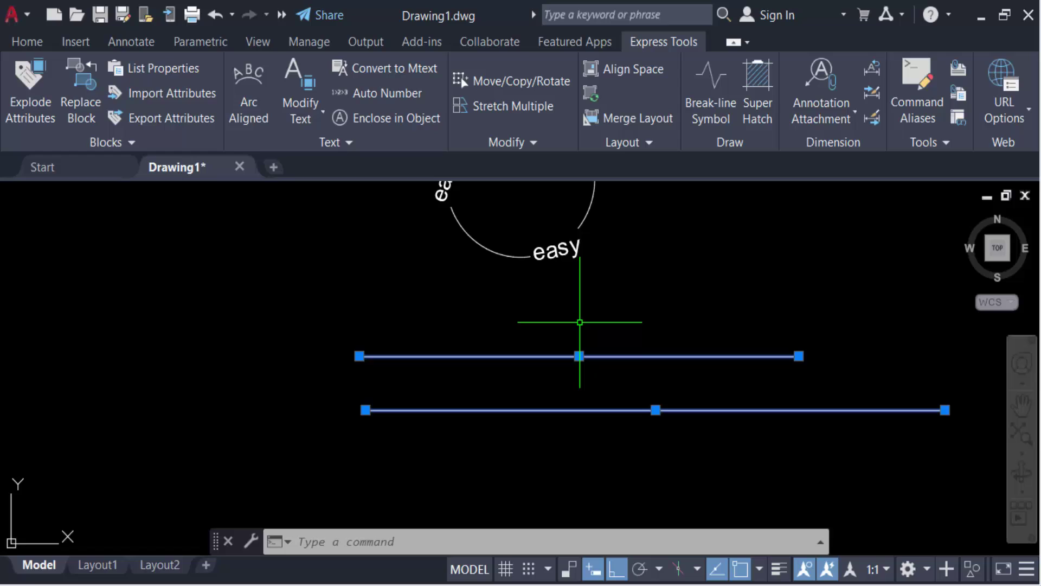
type("pr")
key("Return")
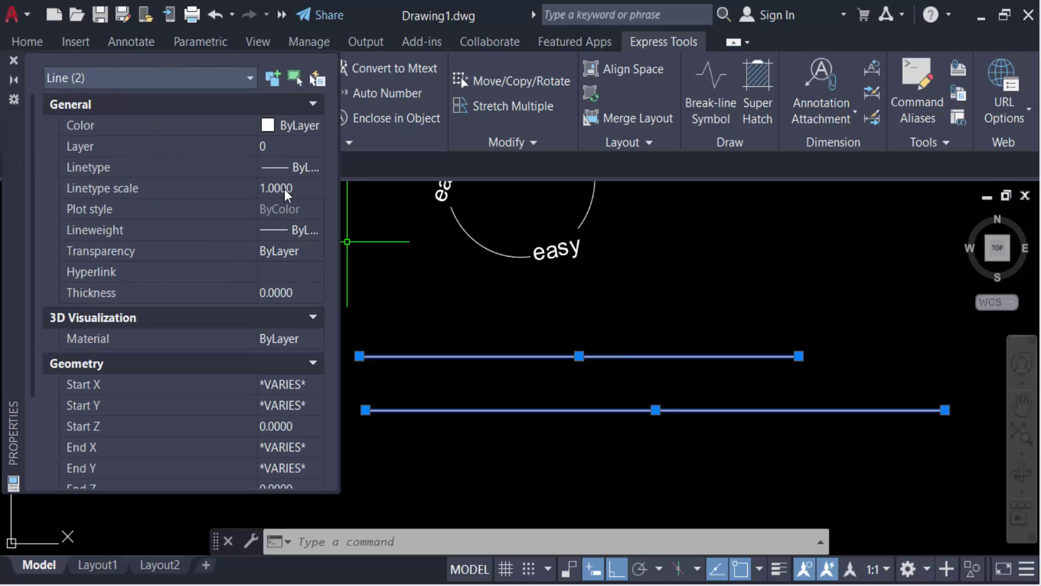
left_click(302, 168)
left_click(312, 168)
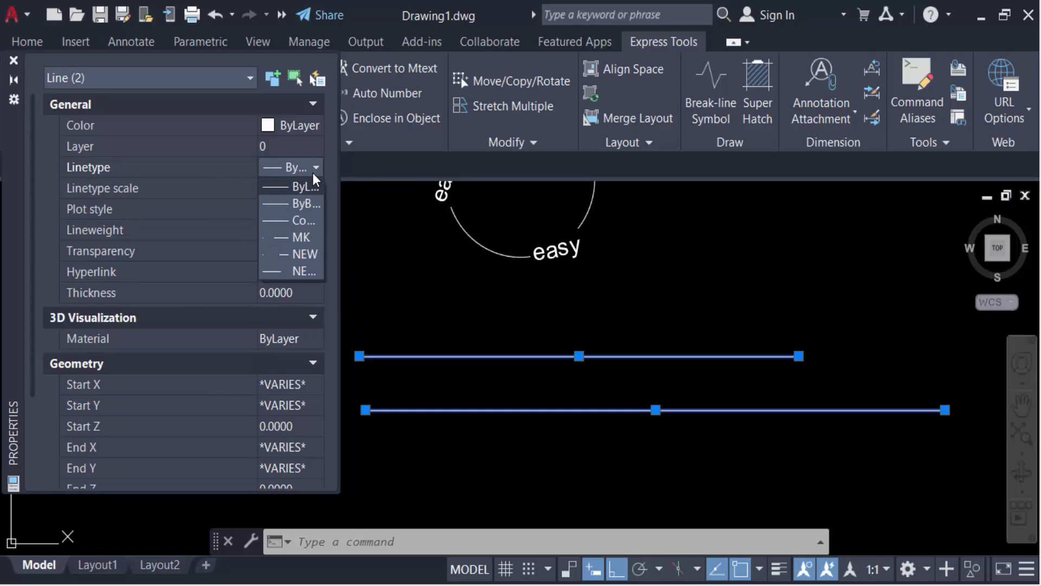
left_click(305, 272)
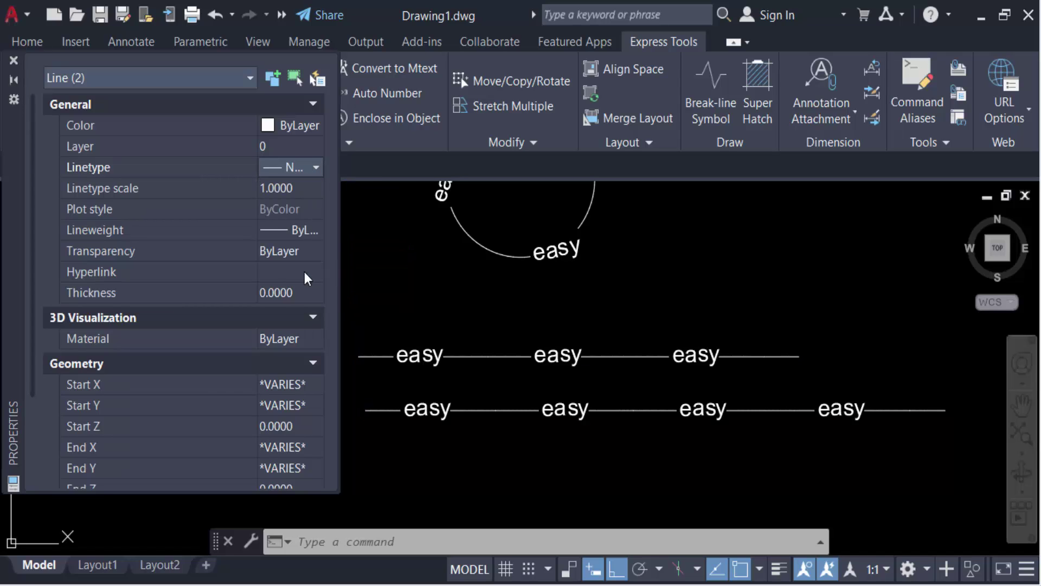
Colour both lines green and close the Properties palette
left_click(285, 126)
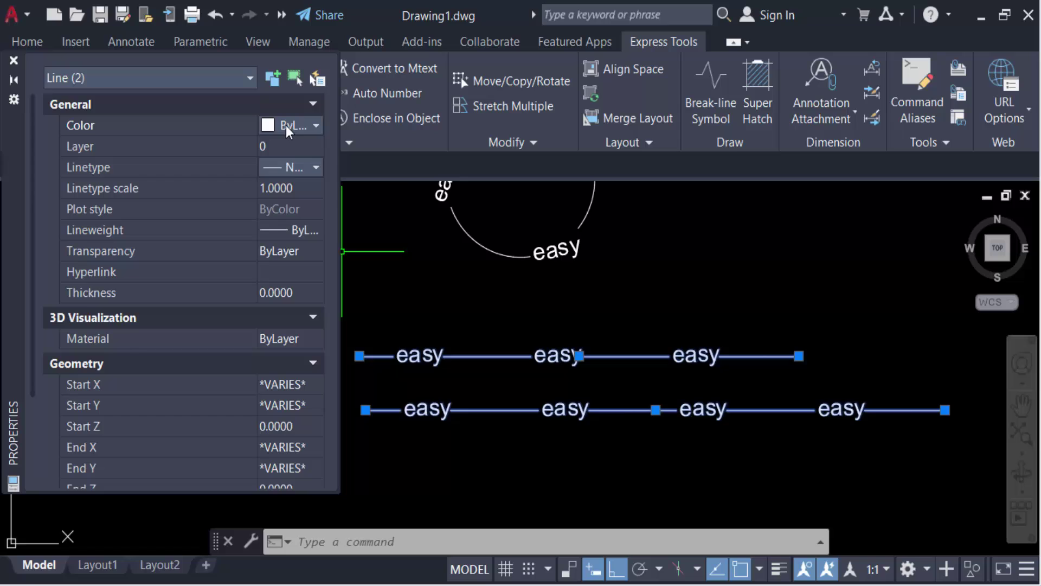
left_click(293, 123)
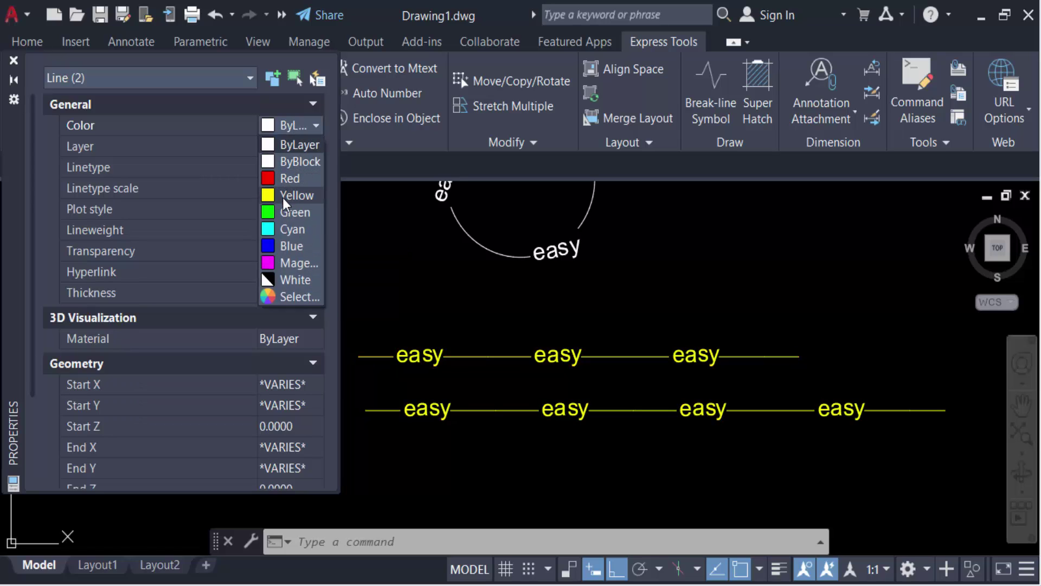
left_click(286, 212)
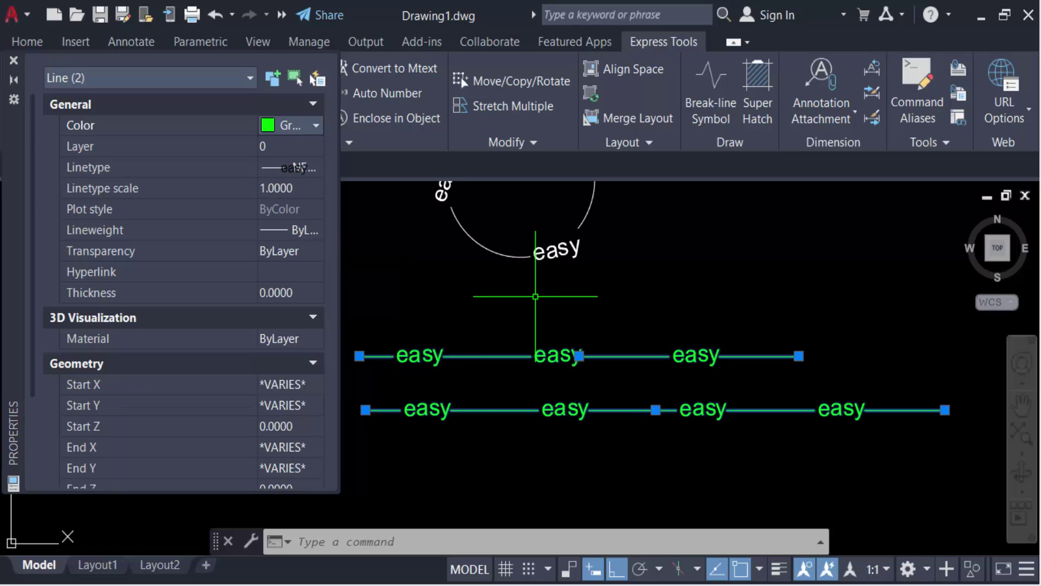
left_click(14, 58)
key("Escape")
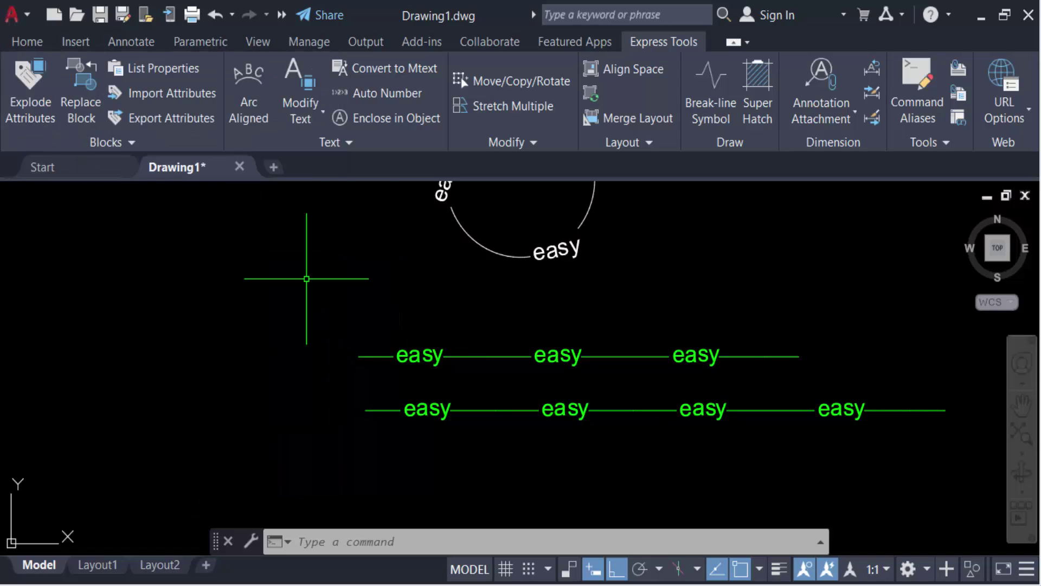
scroll(272, 307, "down", 2)
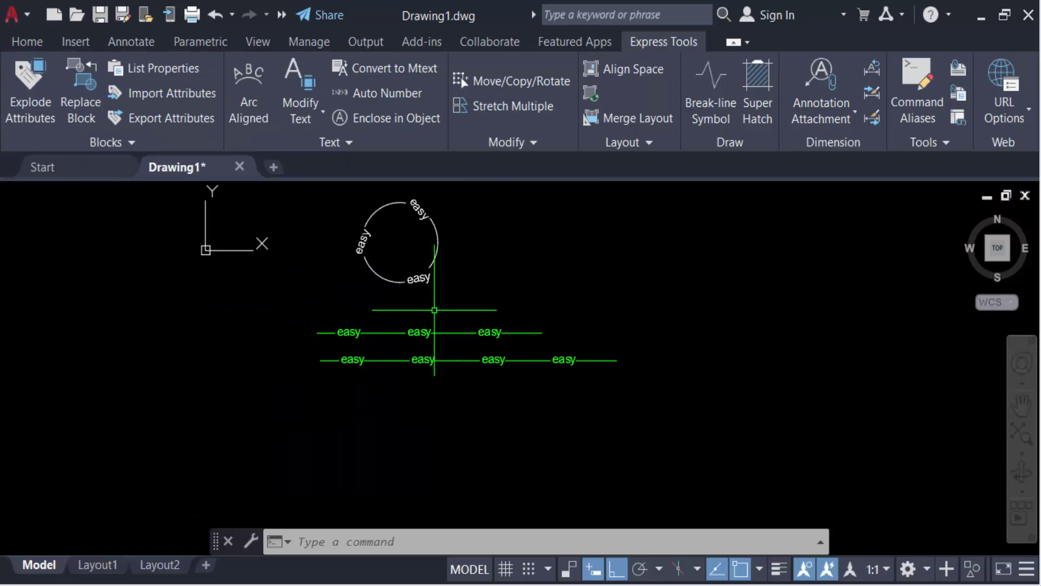